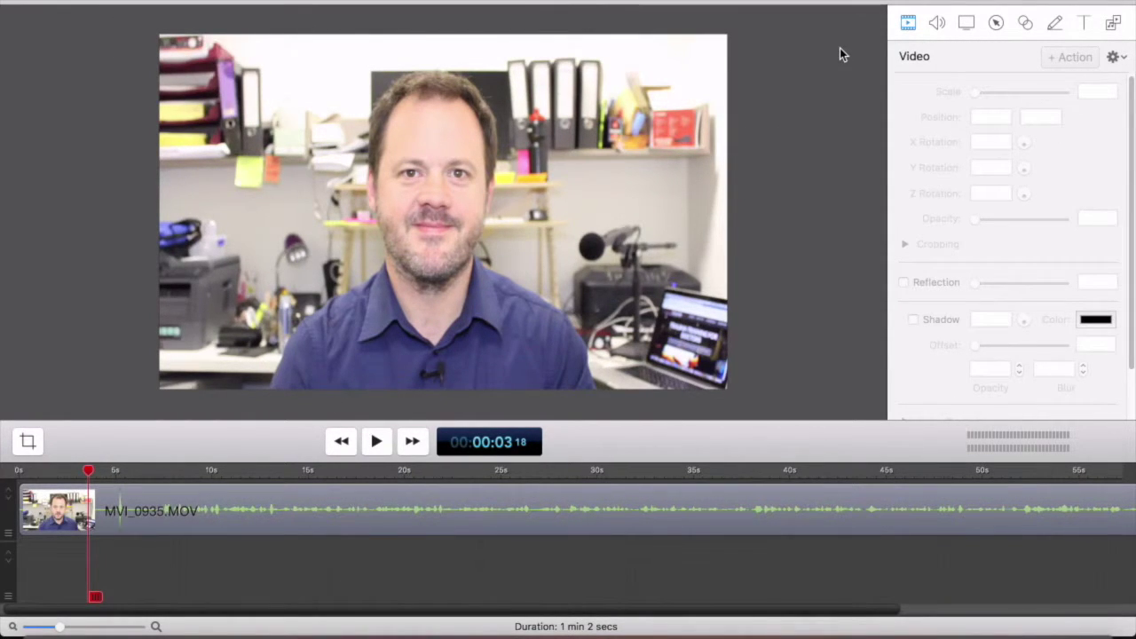
Detach MVI_0935.MOV's audio and scrub the playhead past 3 seconds toward the clap.
right_click(313, 496)
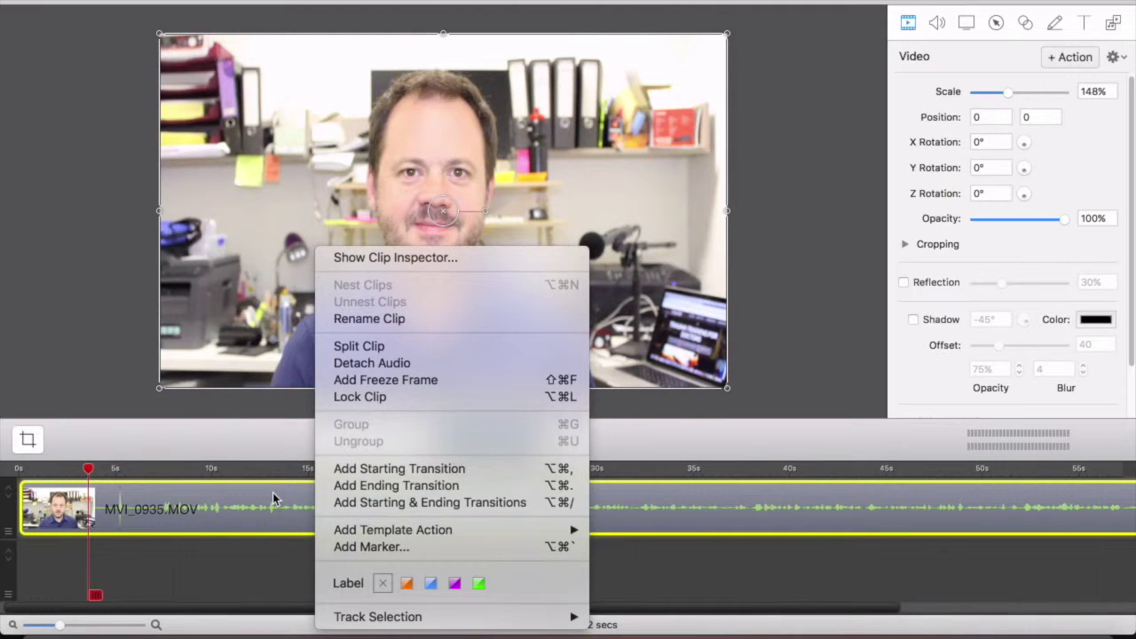
left_click(363, 365)
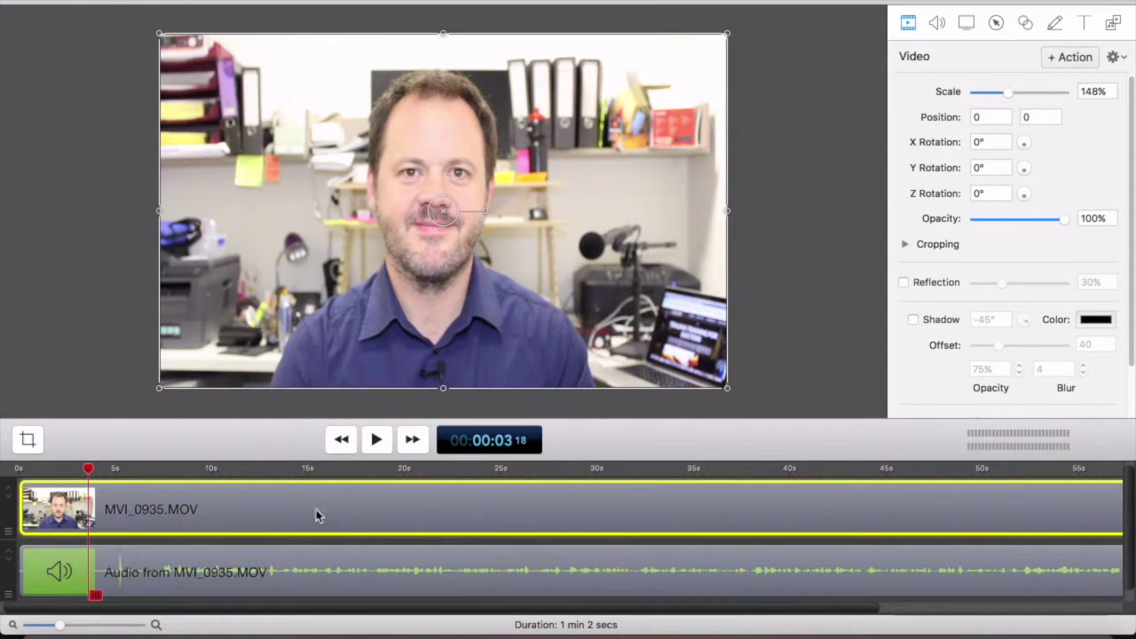
left_click(94, 469)
mouse_move(95, 473)
left_mouse_down()
mouse_move(83, 473)
mouse_move(117, 473)
left_mouse_up()
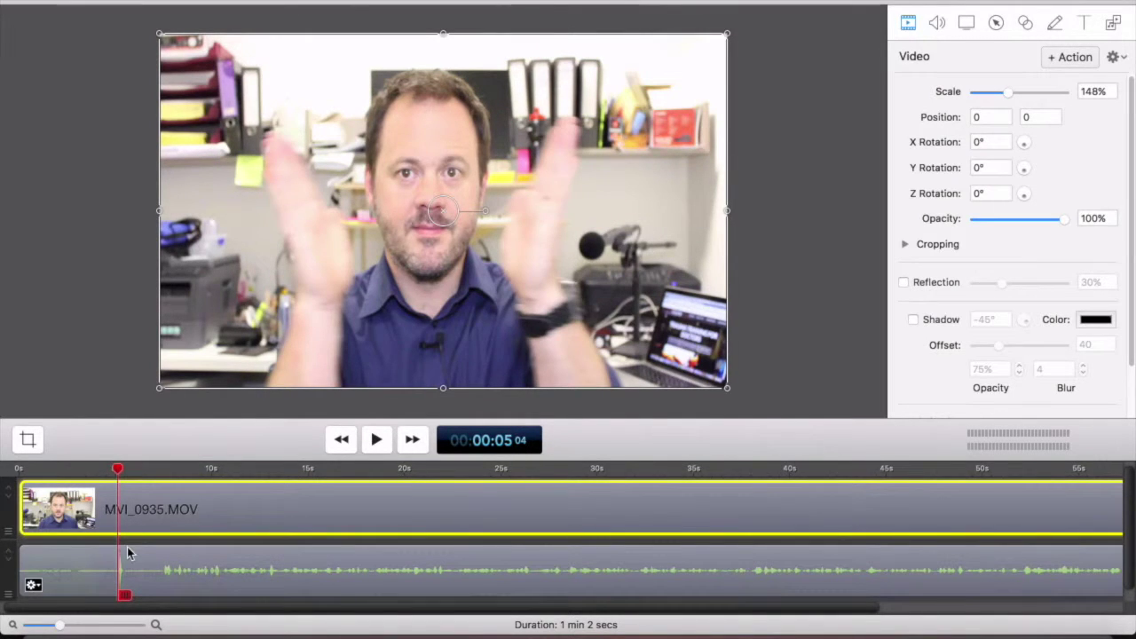
Zoom the timeline and scrub frame by frame to the moment the hands meet.
scroll(129, 557, "up", 2)
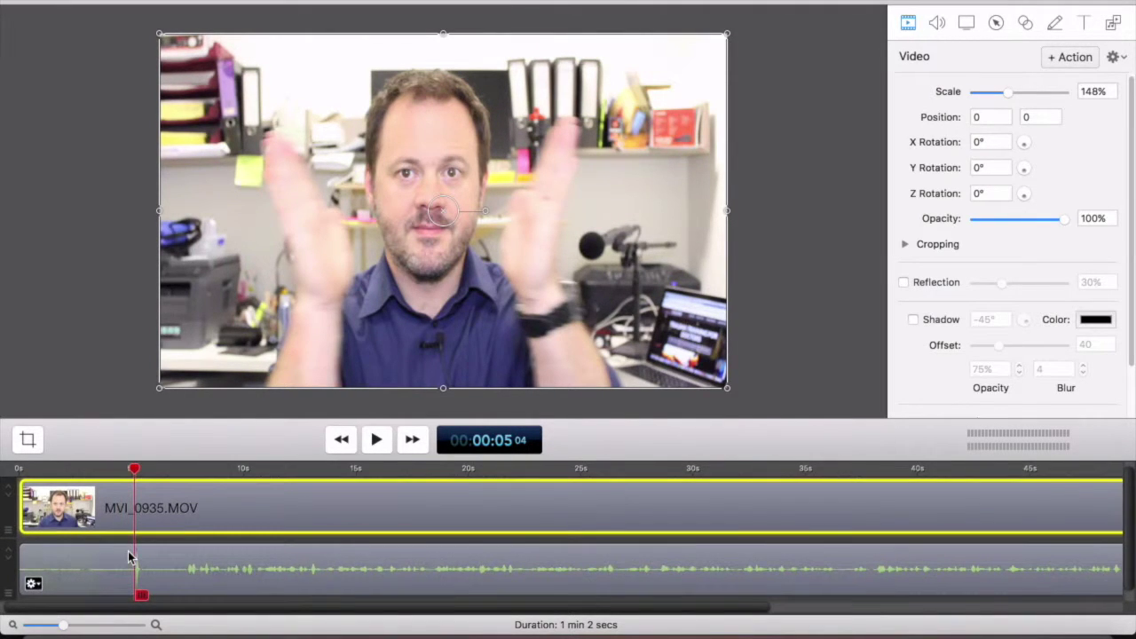
left_click(135, 472)
left_click_drag(135, 472, 134, 472)
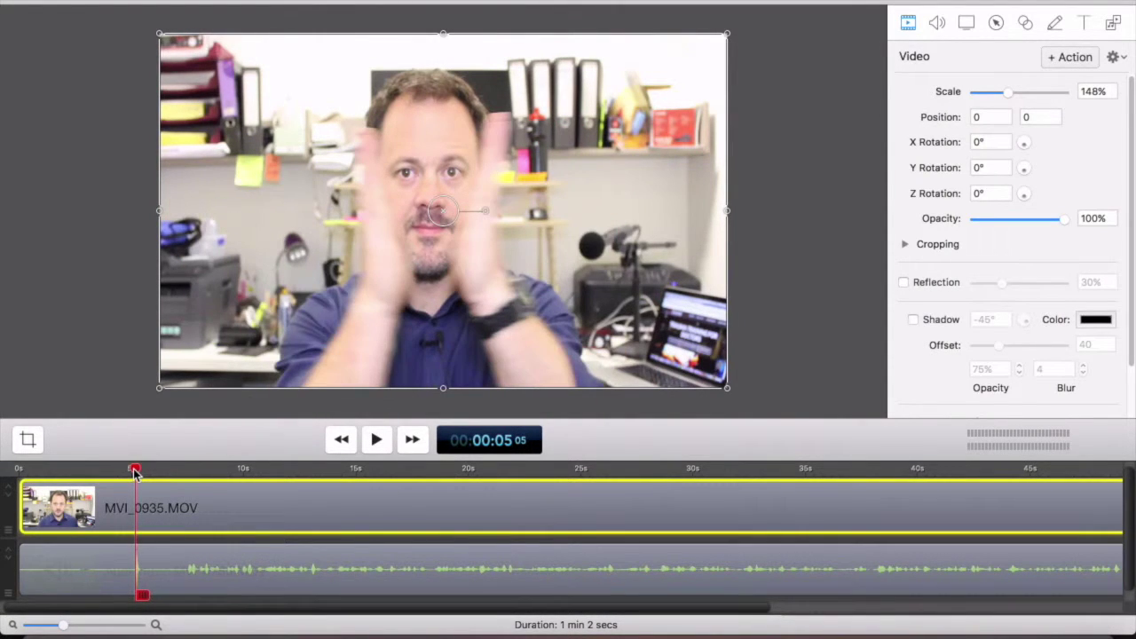
left_click_drag(134, 473, 136, 473)
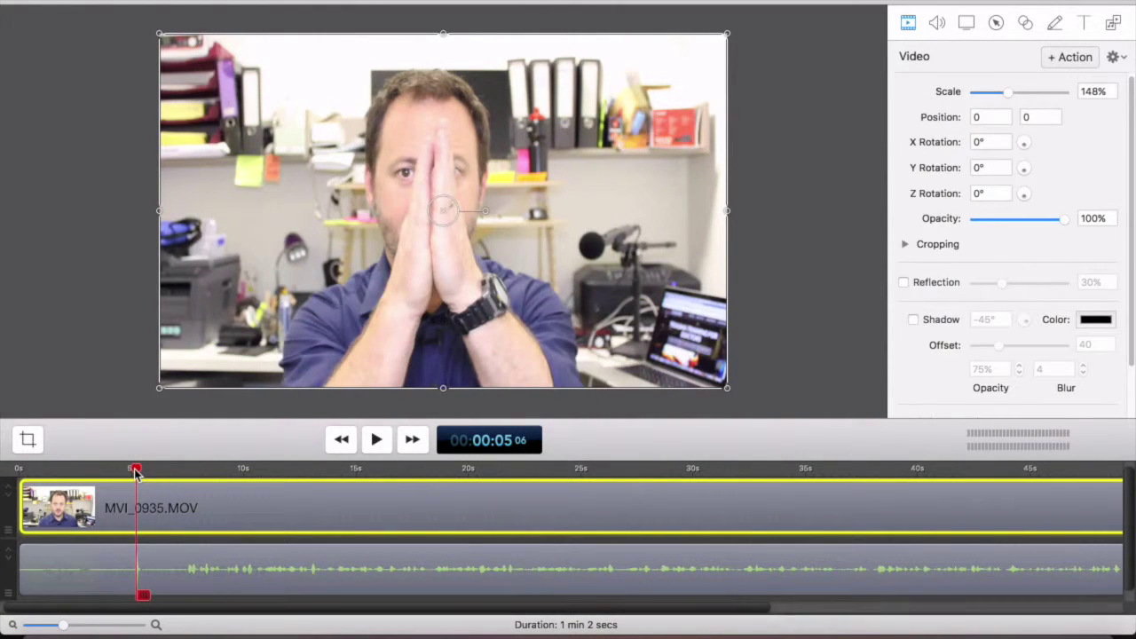
left_click_drag(135, 472, 135, 472)
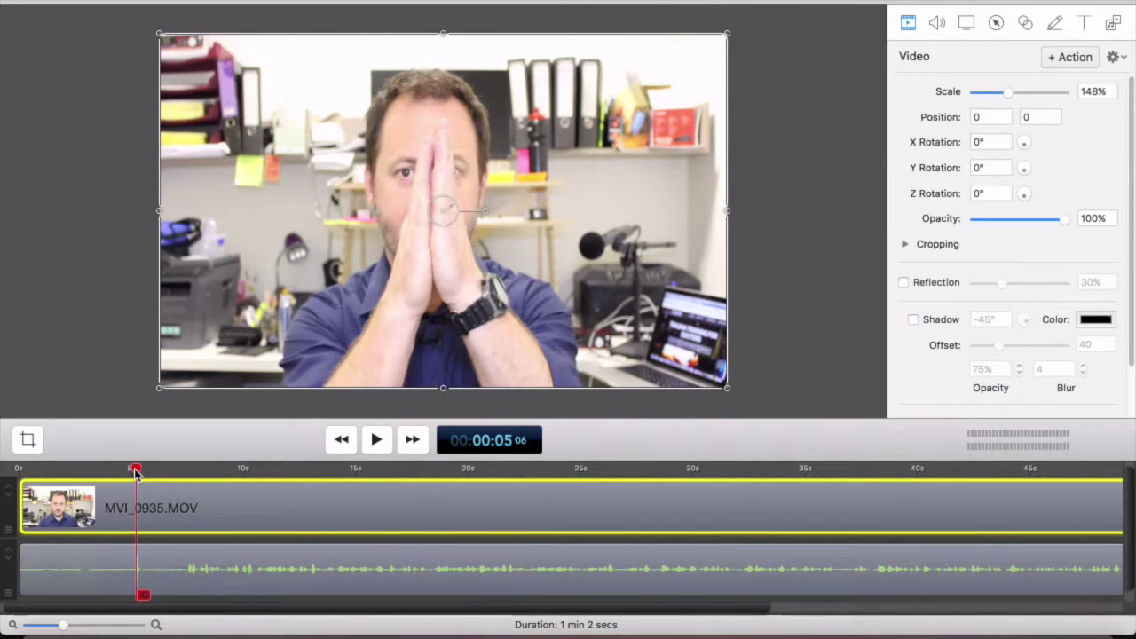
Delete the camera's detached audio track from the timeline.
mouse_move(174, 541)
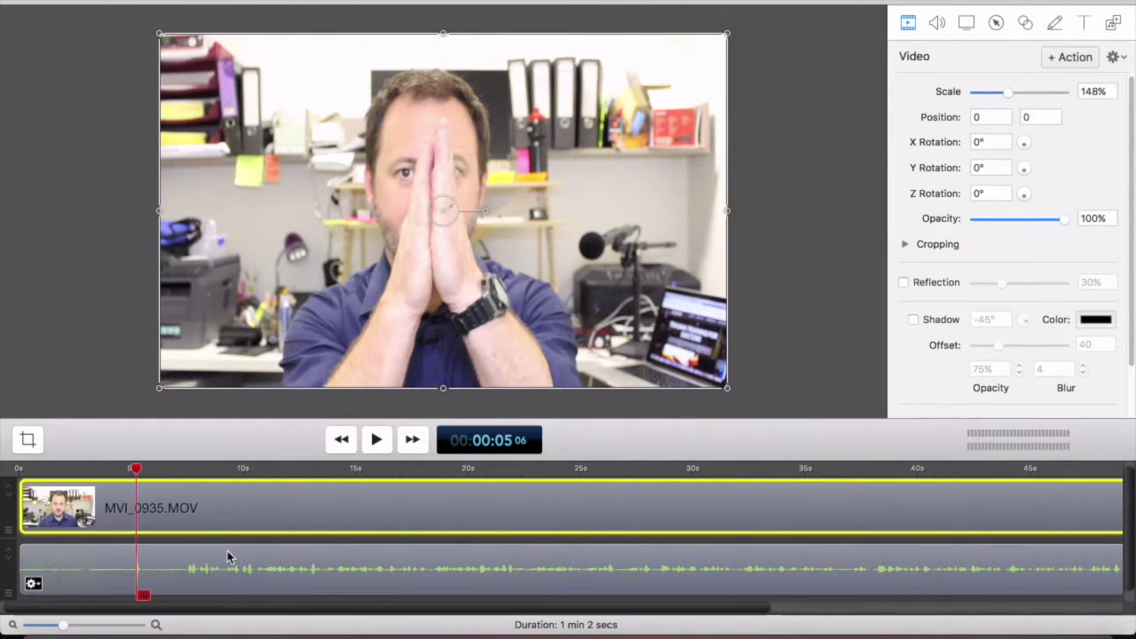
left_click(275, 554)
right_click(275, 554)
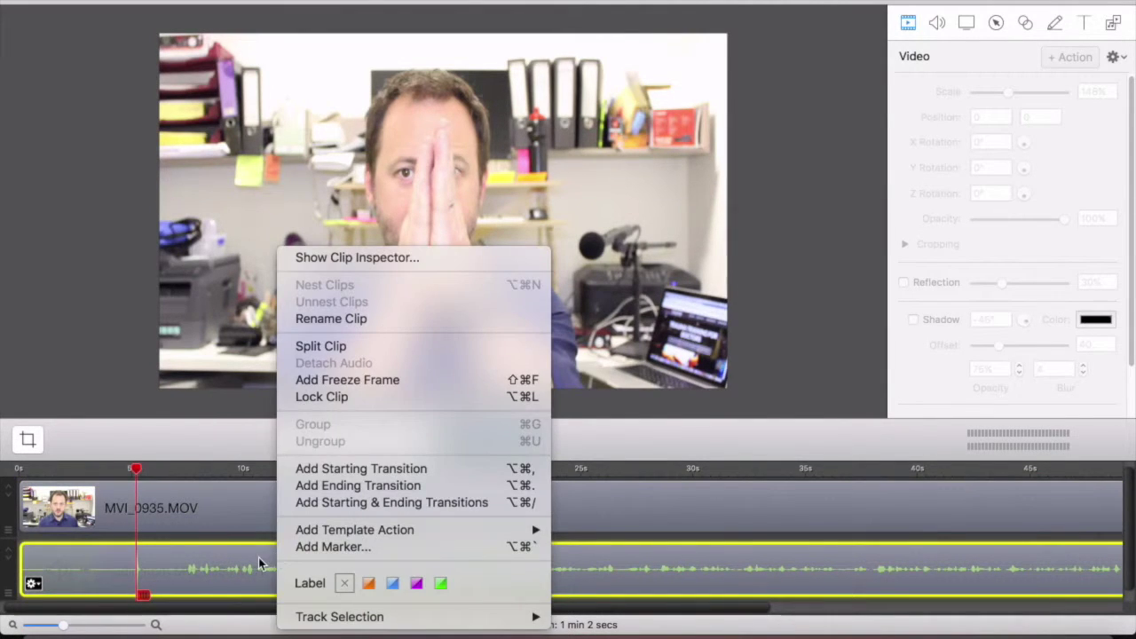
left_click(258, 557)
key("Delete")
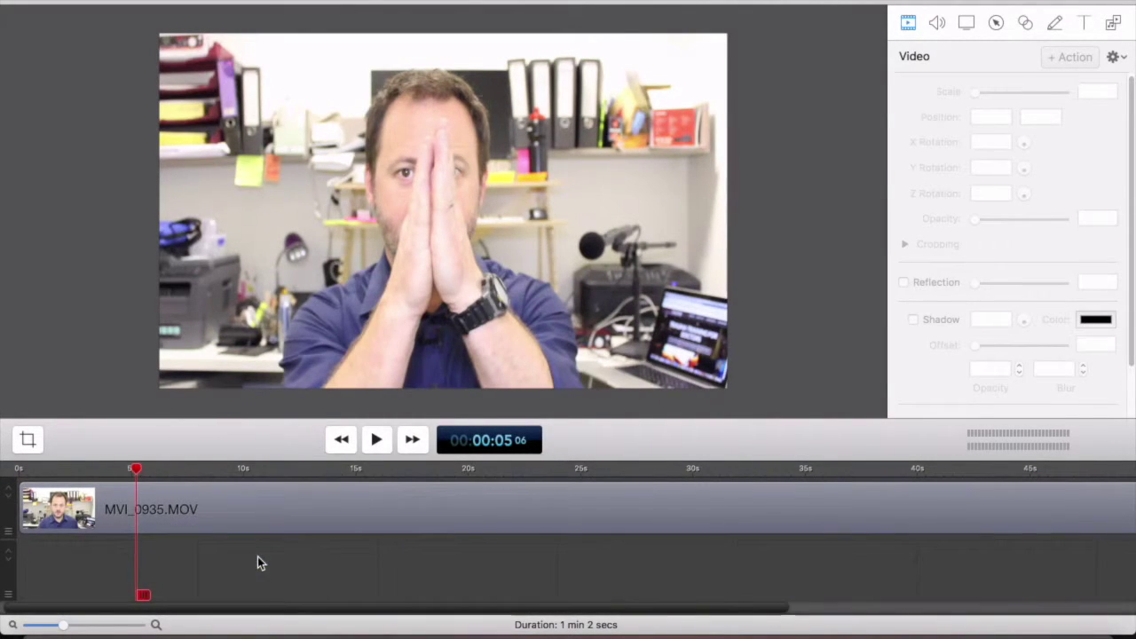
key("super+Tab")
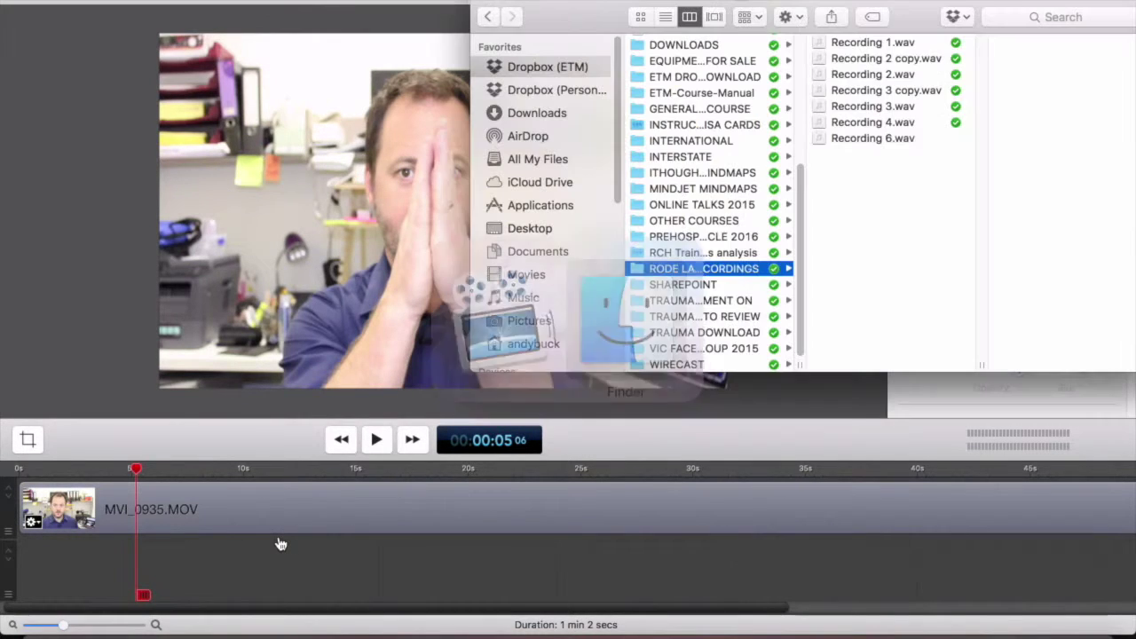
Drag Recording 6.wav from Finder onto the timeline beneath the video clip.
left_click(831, 139)
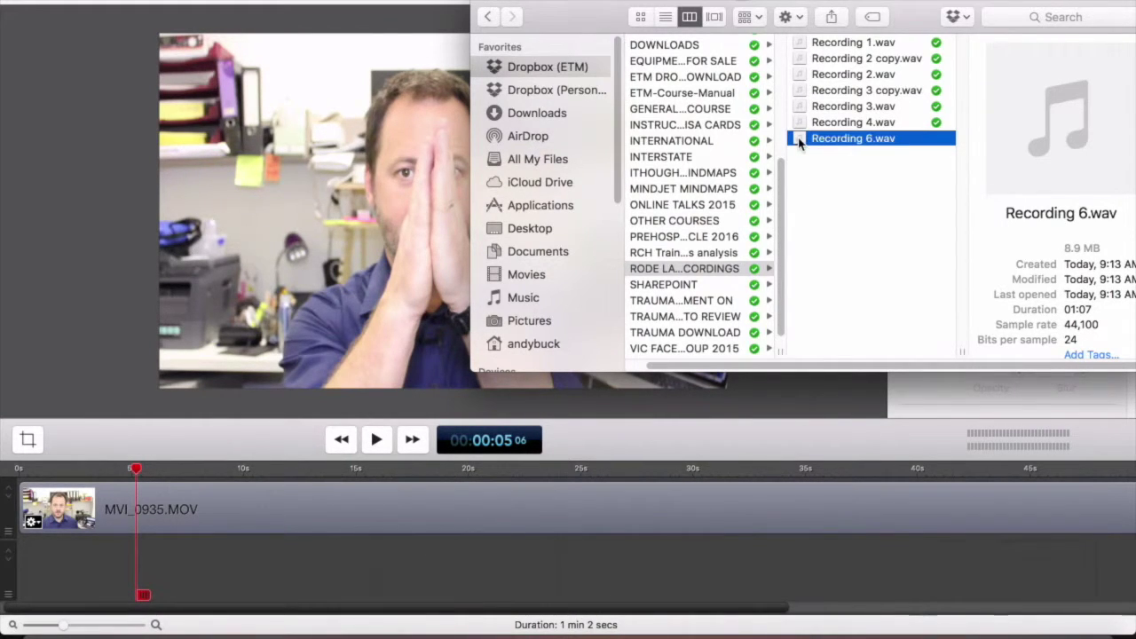
left_click_drag(799, 142, 36, 575)
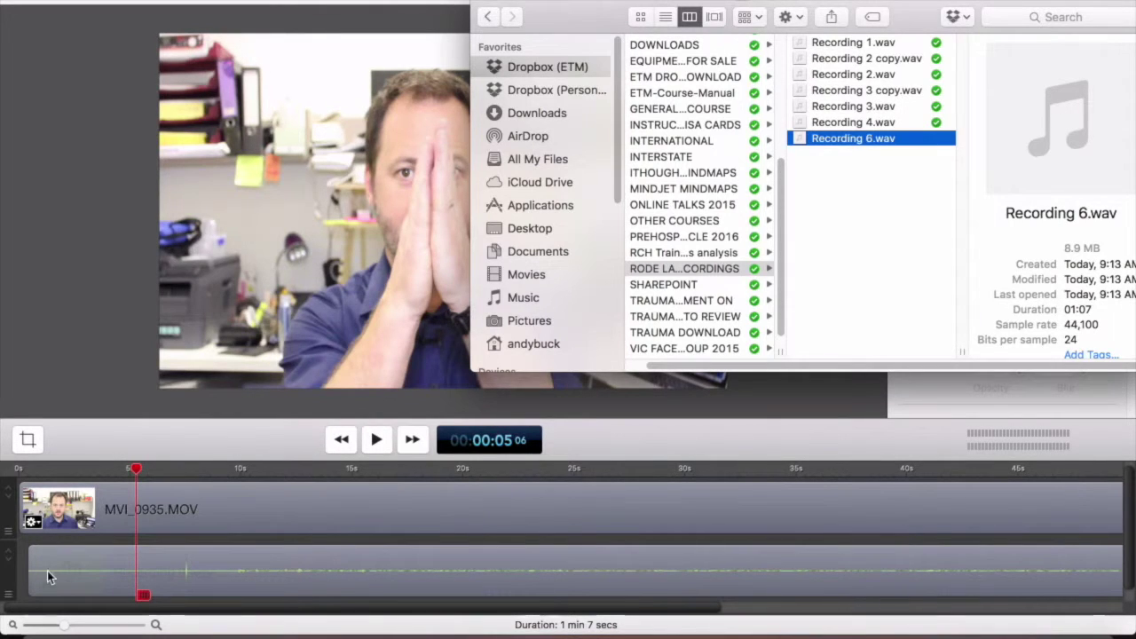
left_click(28, 565)
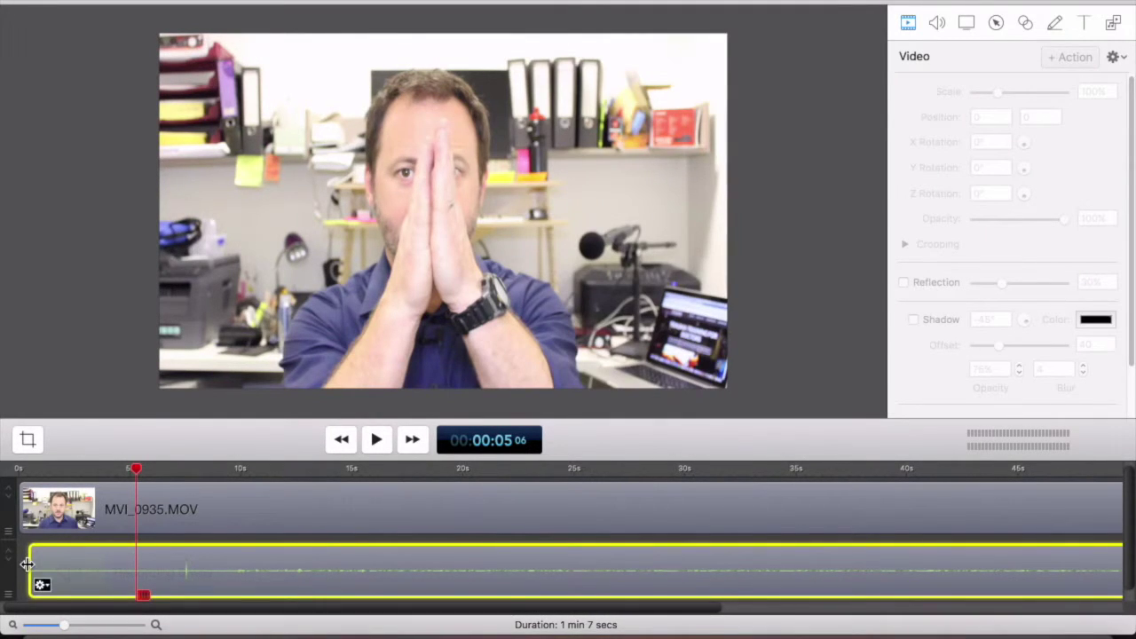
Trim Recording 6.wav's lead-in and slide it about 2.2 s earlier to match the clap.
left_click_drag(27, 565, 140, 568)
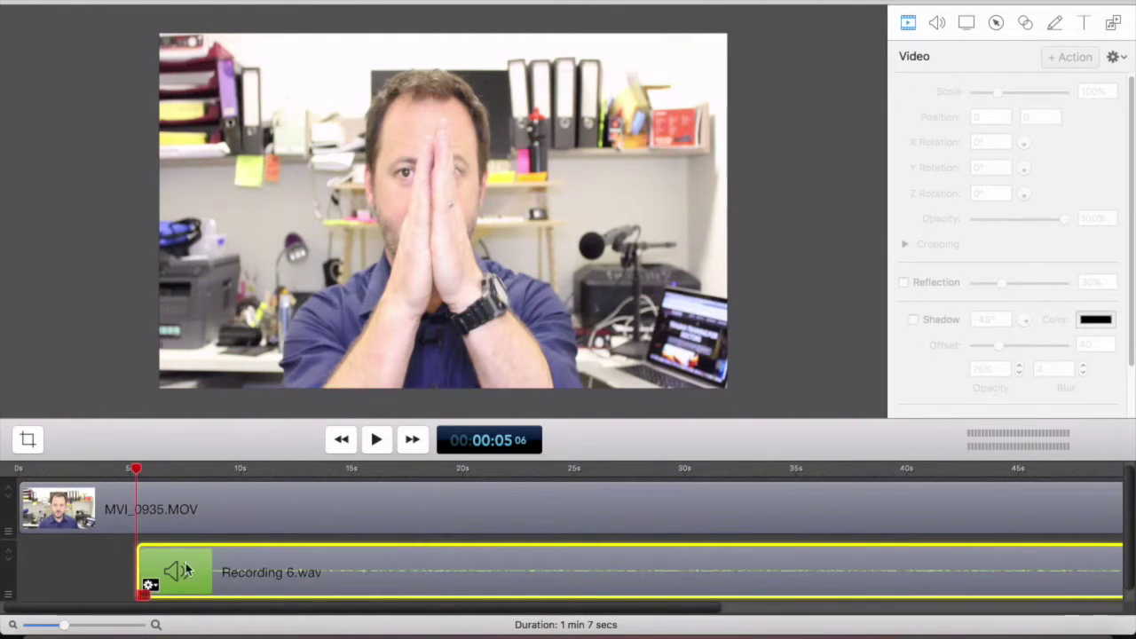
left_click_drag(140, 568, 113, 568)
left_click_drag(296, 558, 246, 559)
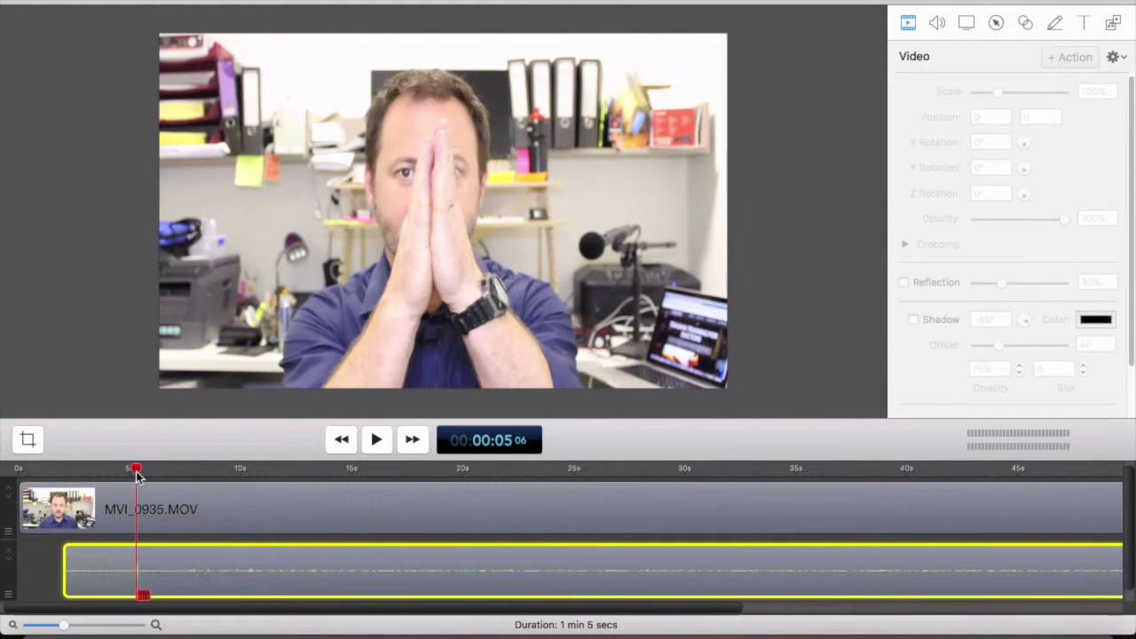
left_click_drag(136, 475, 133, 477)
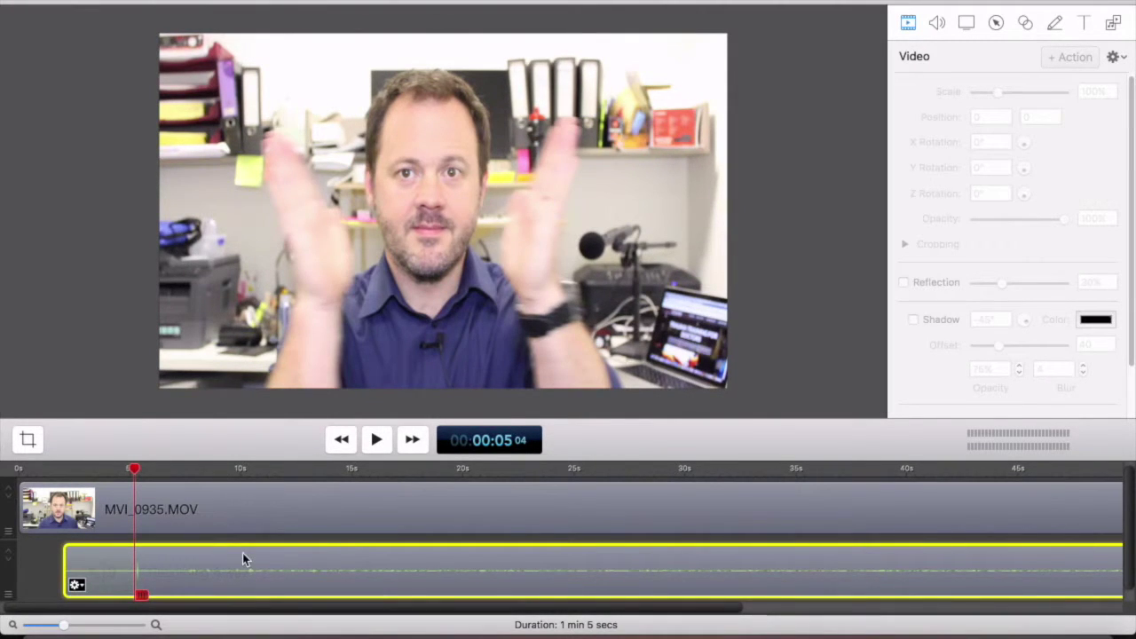
scroll(242, 553, "up", 2)
scroll(242, 559, "up", 1)
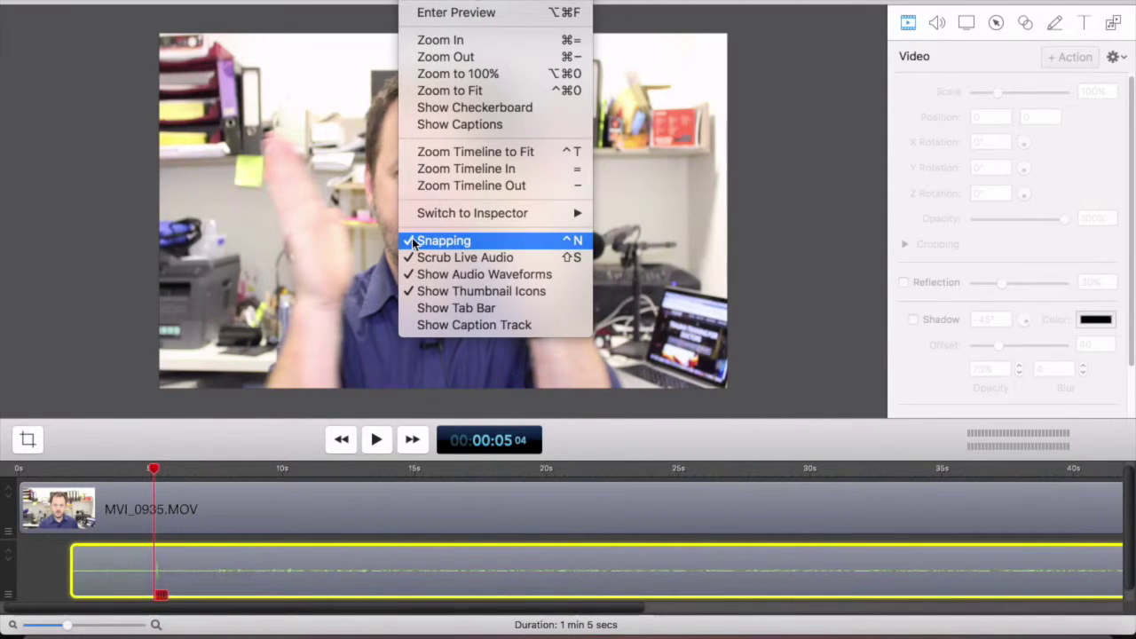
Uncheck Snapping in the View menu.
left_click(413, 240)
mouse_move(260, 563)
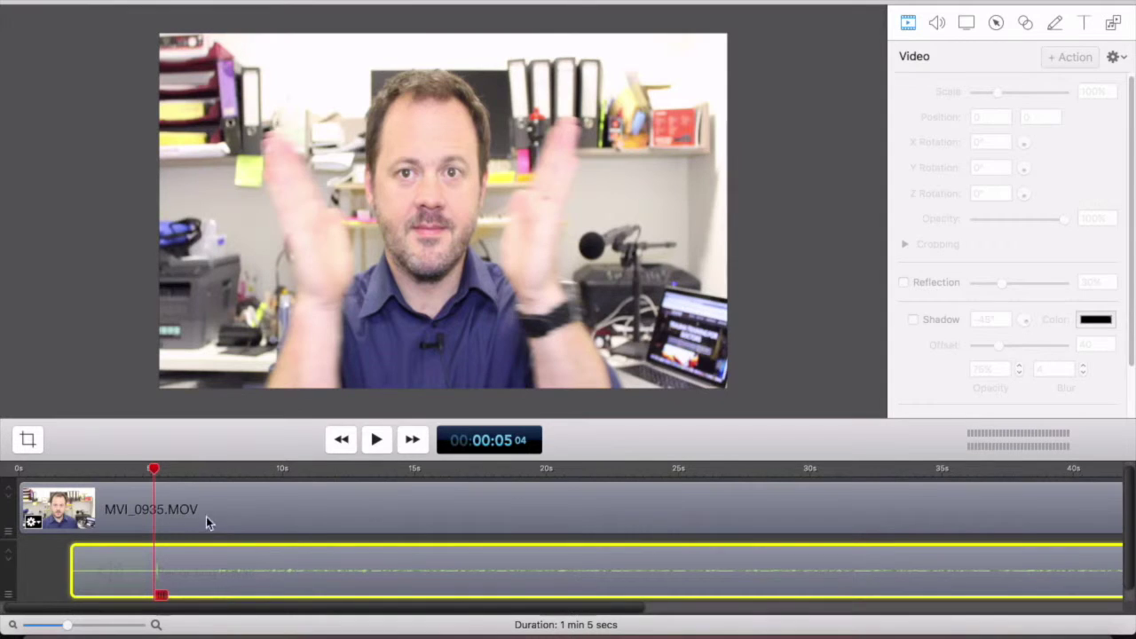
left_click_drag(155, 471, 155, 472)
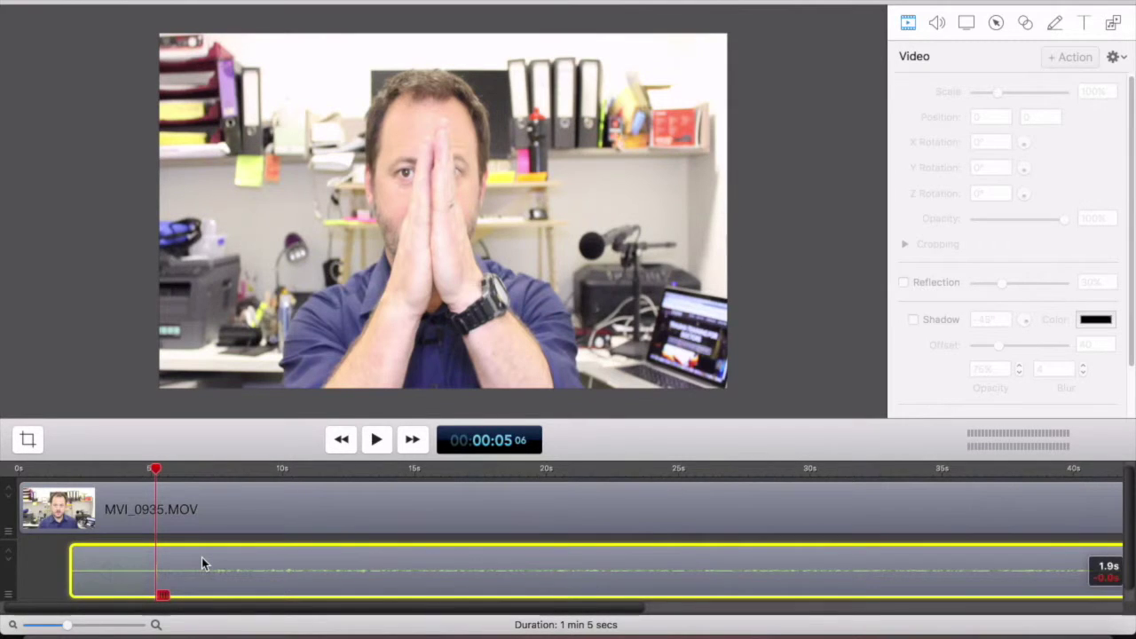
left_click(133, 471)
key("space")
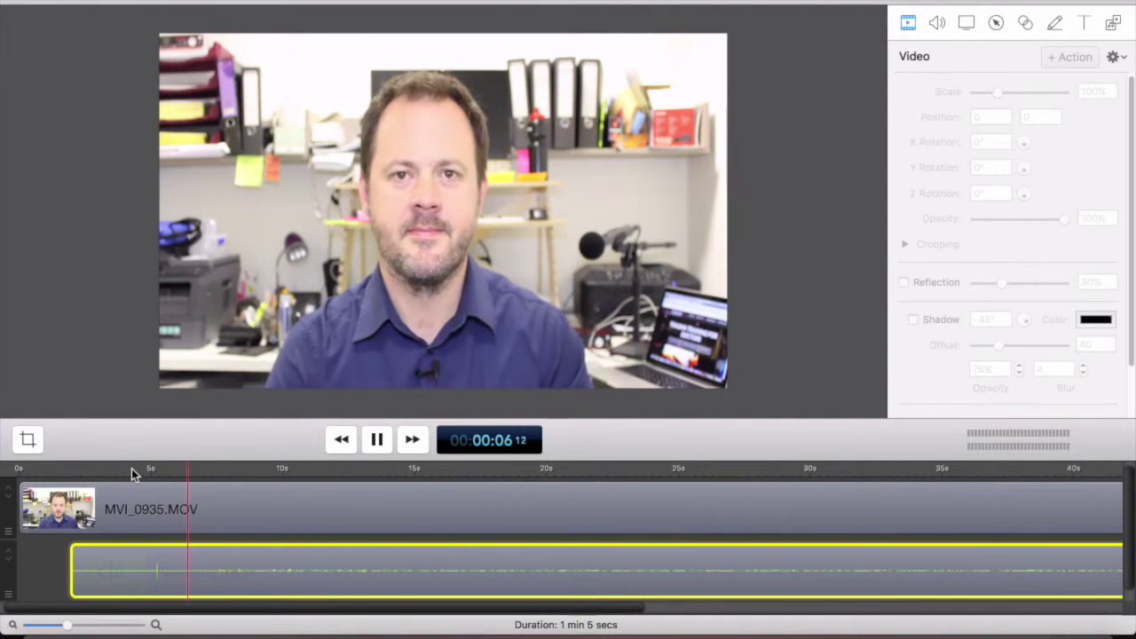
key("space")
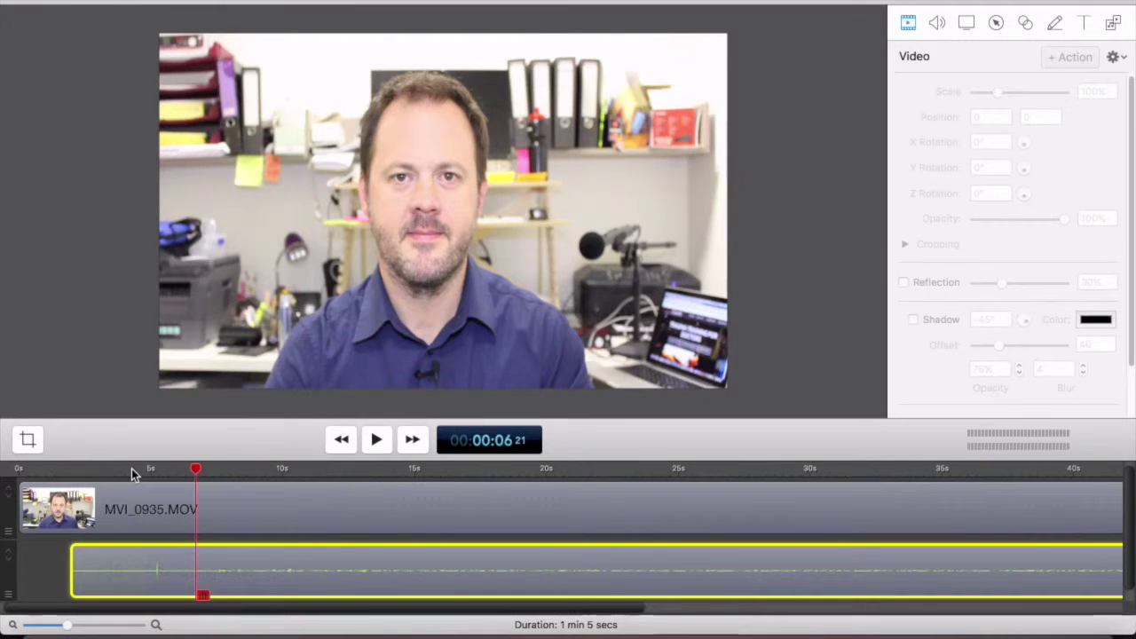
key("space")
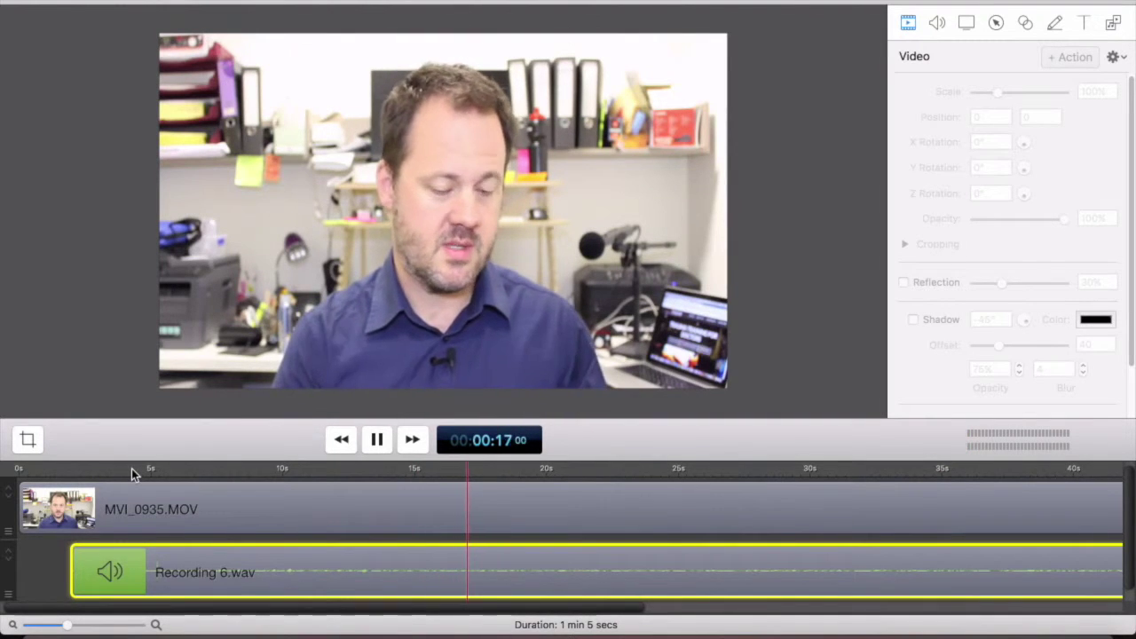
key("space")
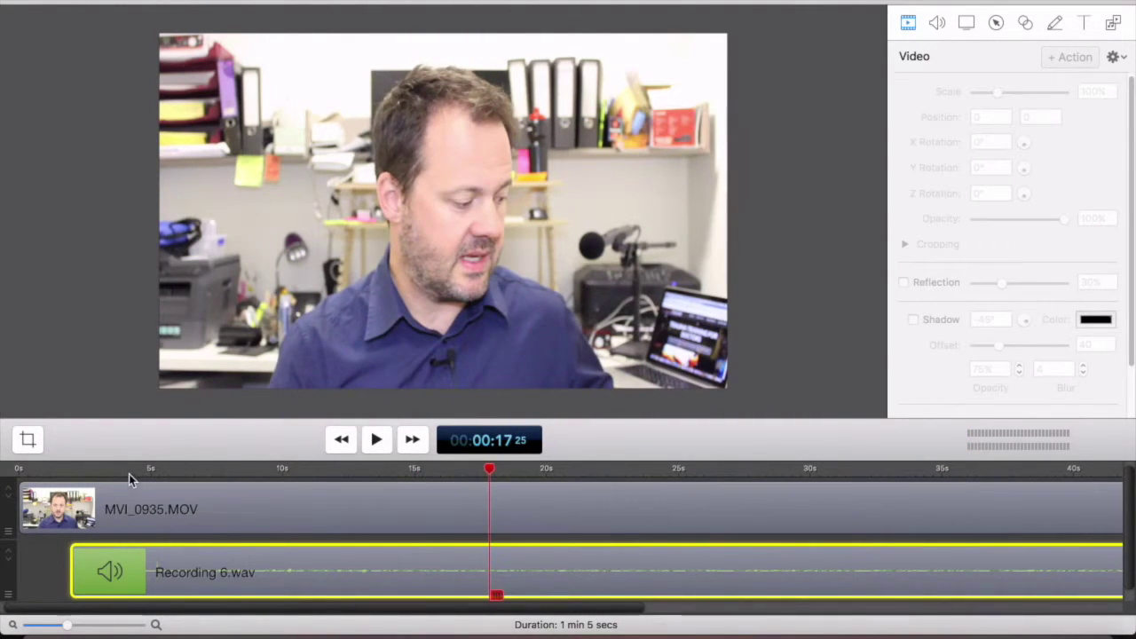
left_click(130, 471)
left_click_drag(130, 477, 155, 476)
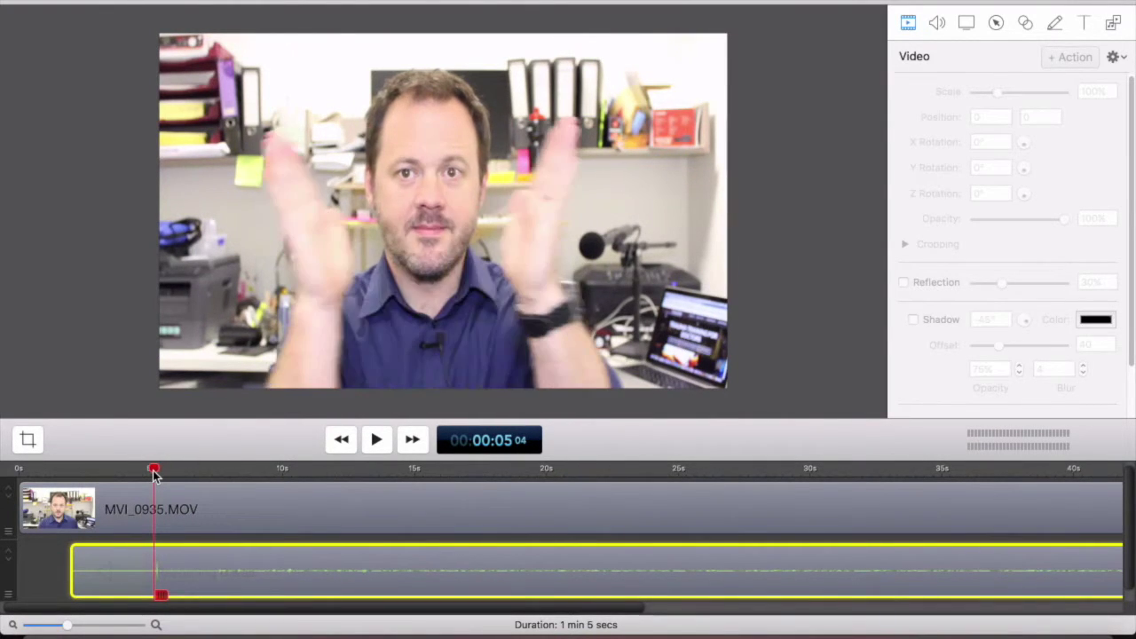
left_click_drag(156, 475, 156, 475)
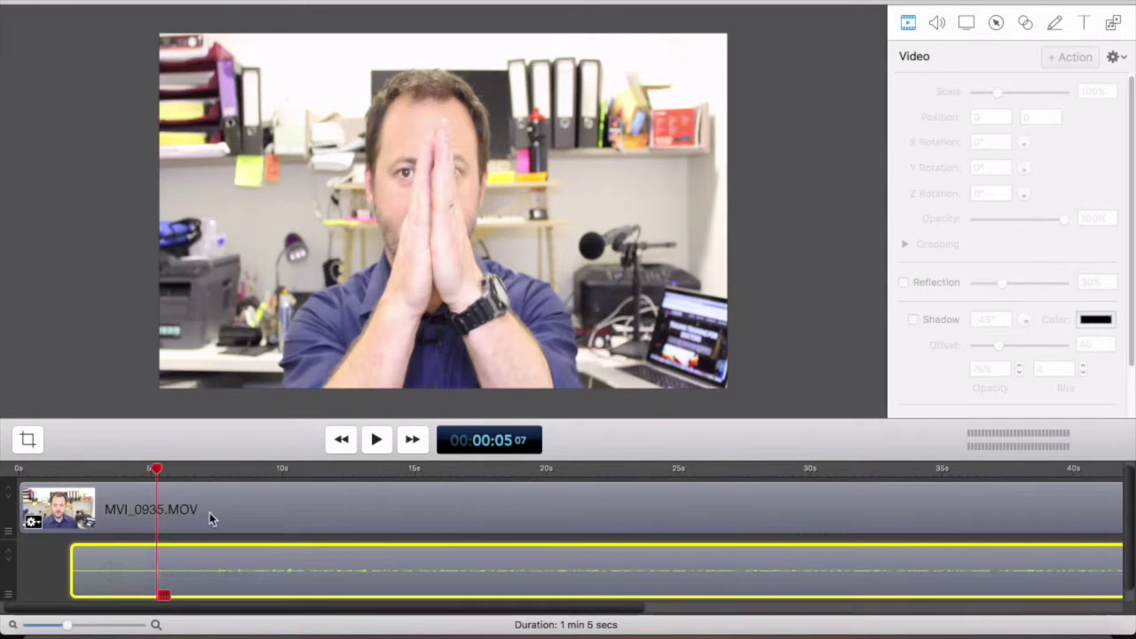
left_click_drag(152, 472, 246, 477)
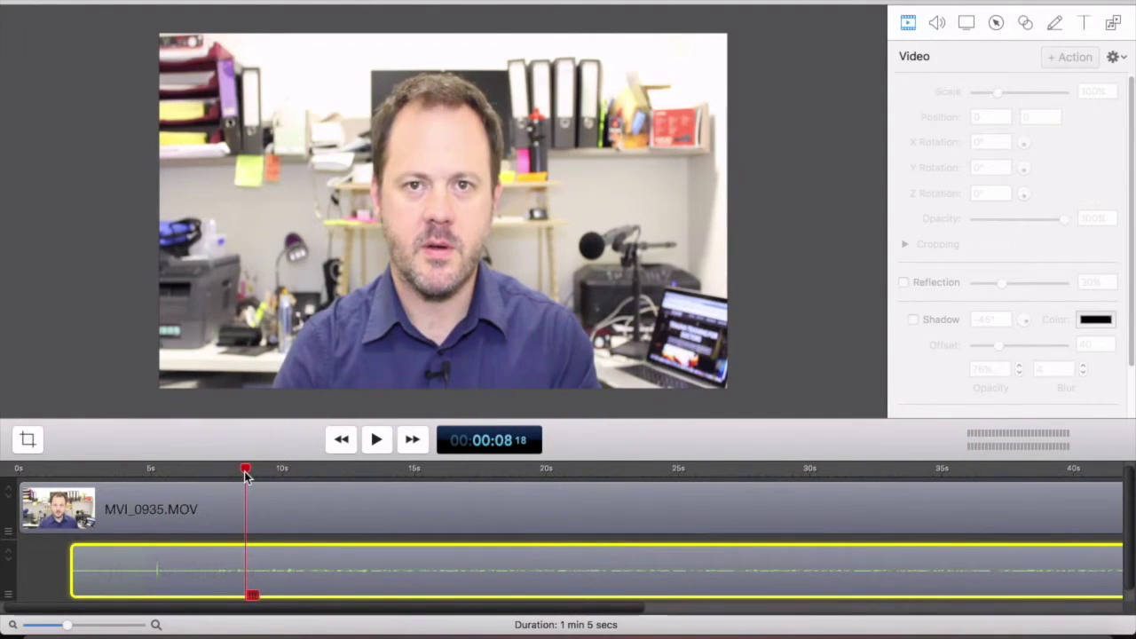
left_click(735, 469)
key("space")
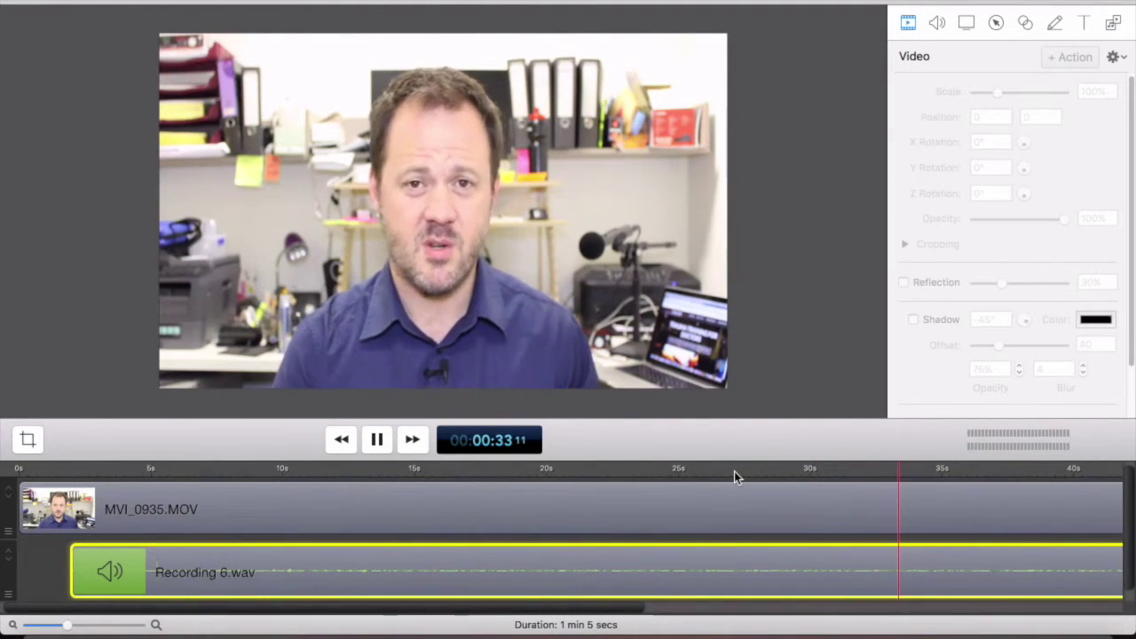
key("space")
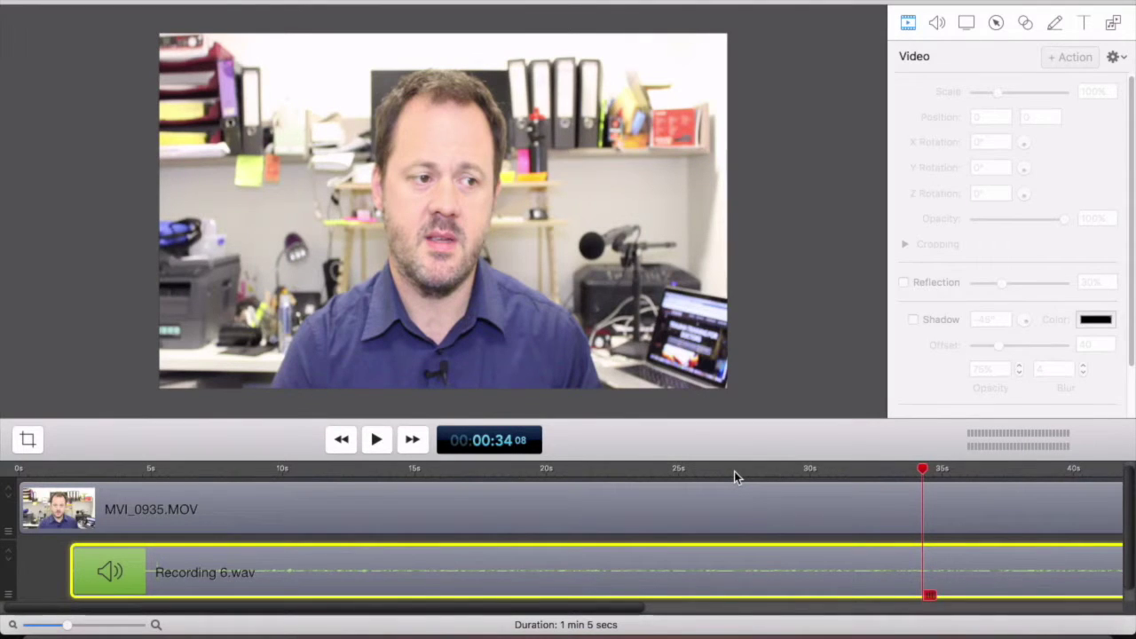
left_click(222, 471)
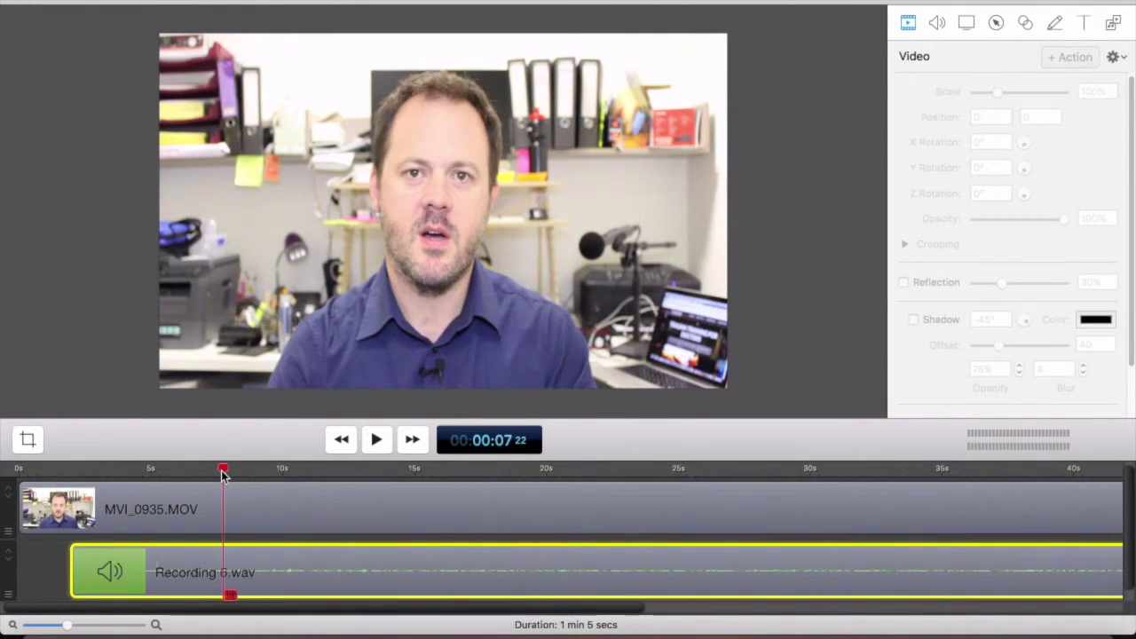
left_click(112, 470)
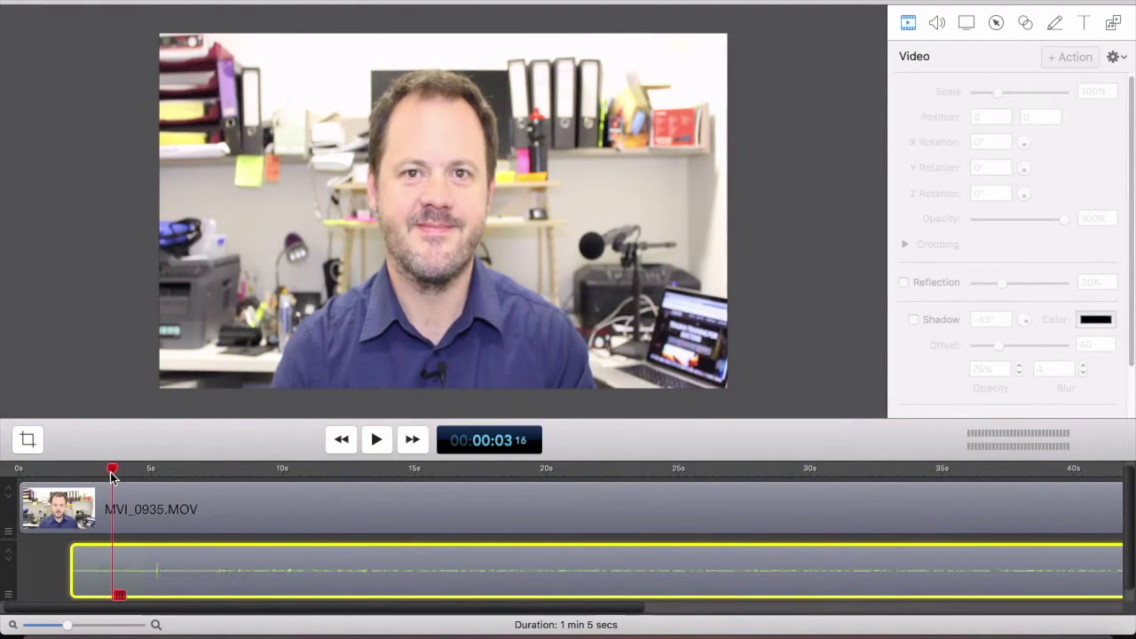